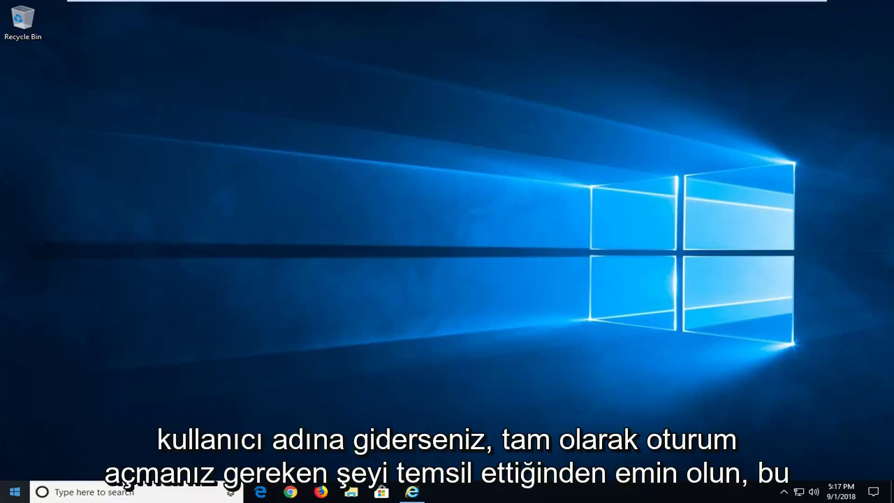
Step: Show the Start menu's Sleep/Shut down/Restart choices, then dismiss them without shutting down
{"action": "left_click", "coordinate": [14, 491]}
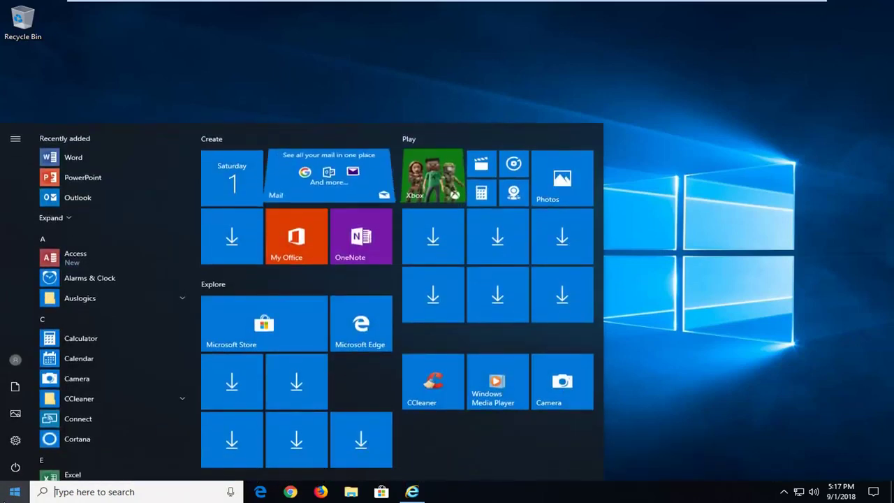
{"action": "left_click", "coordinate": [20, 465]}
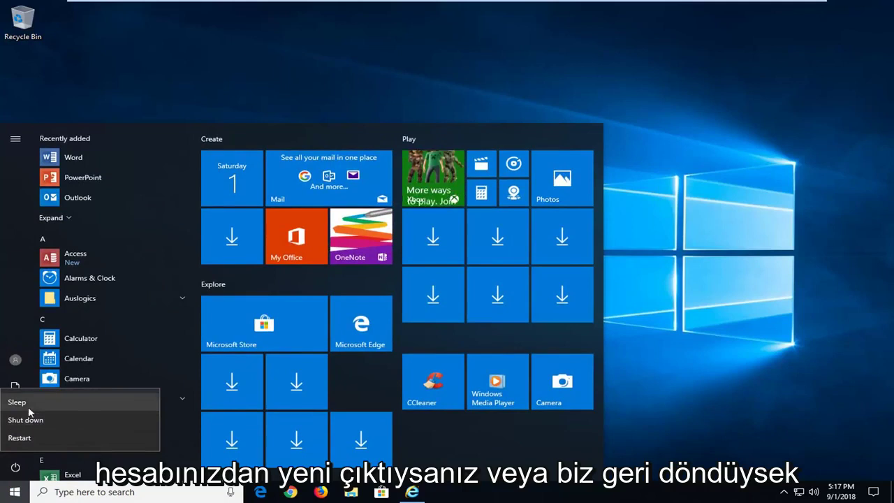
{"action": "left_click", "coordinate": [272, 99]}
{"action": "left_click", "coordinate": [263, 100]}
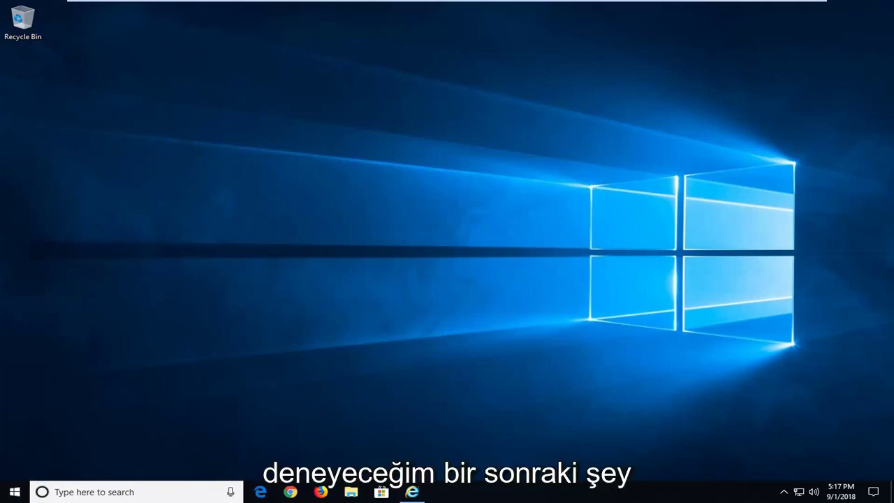
Step: Search Start for 'regedit' and run Registry Editor as administrator, approving User Account Control
{"action": "left_click", "coordinate": [15, 489]}
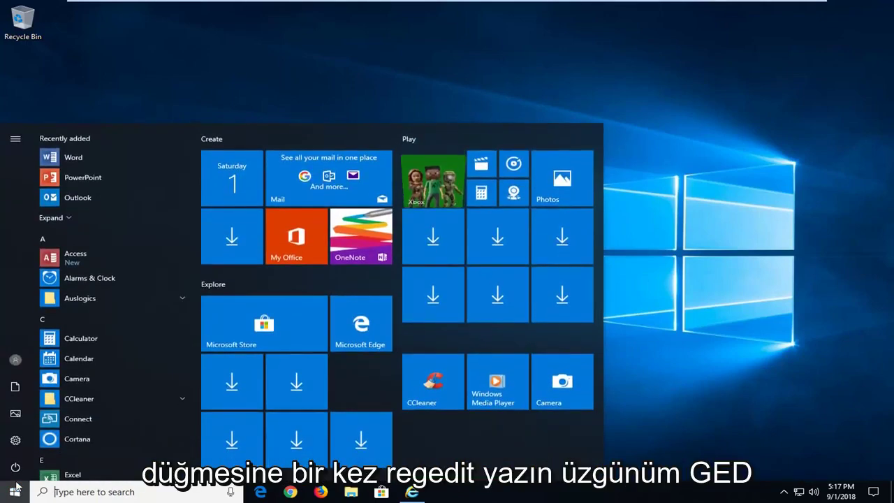
{"action": "type", "text": "regedit"}
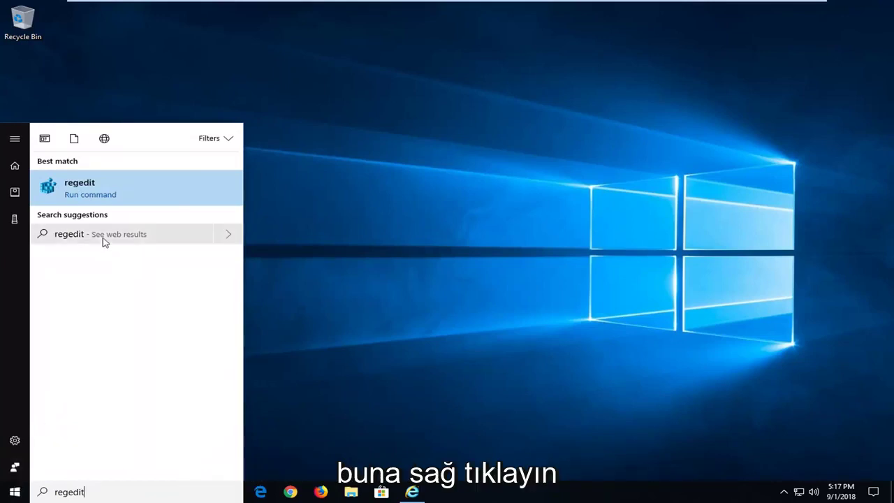
{"action": "right_click", "coordinate": [108, 196]}
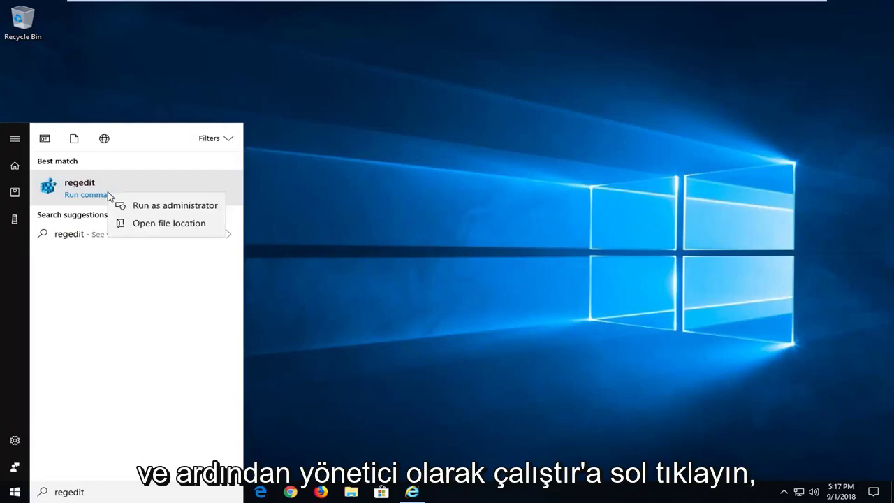
{"action": "left_click", "coordinate": [139, 210]}
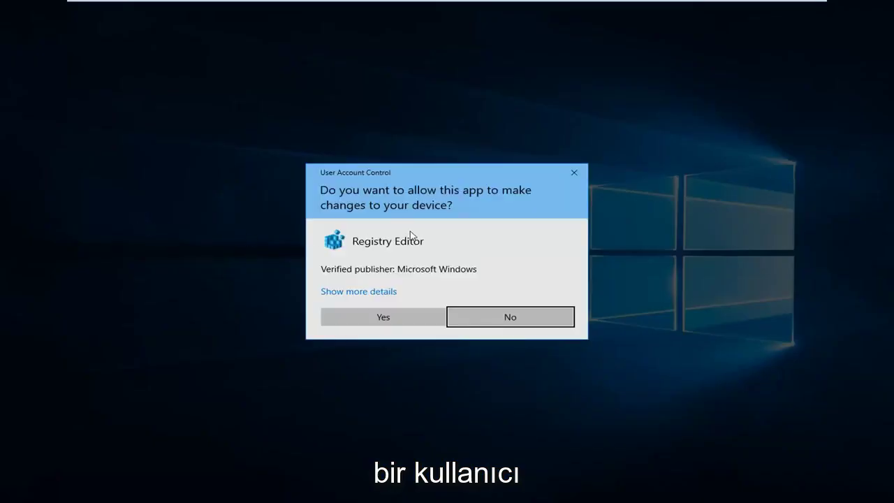
{"action": "left_click", "coordinate": [371, 308]}
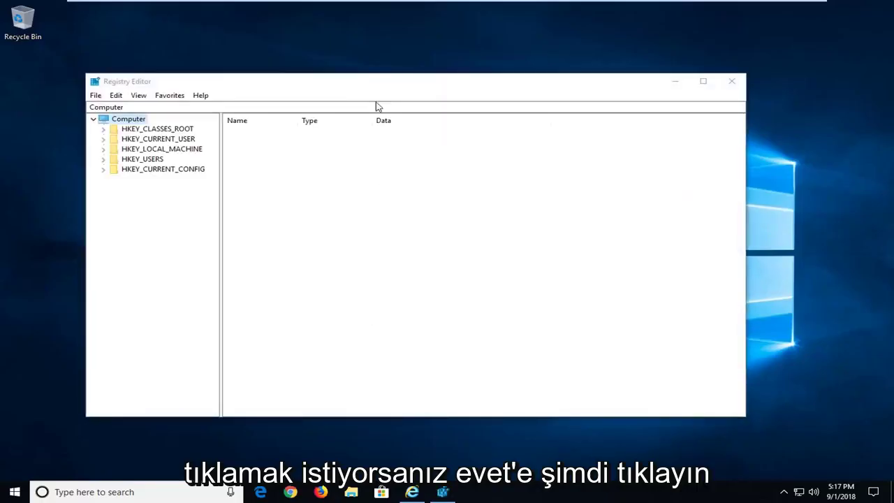
{"action": "mouse_move", "coordinate": [361, 82]}
{"action": "left_mouse_down"}
{"action": "mouse_move", "coordinate": [422, 76]}
{"action": "mouse_move", "coordinate": [411, 76]}
{"action": "left_mouse_up"}
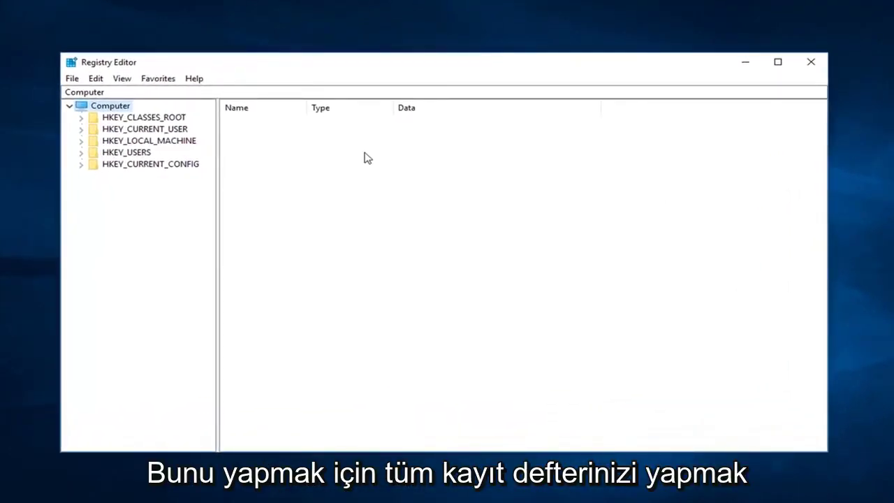
{"action": "left_click", "coordinate": [73, 79]}
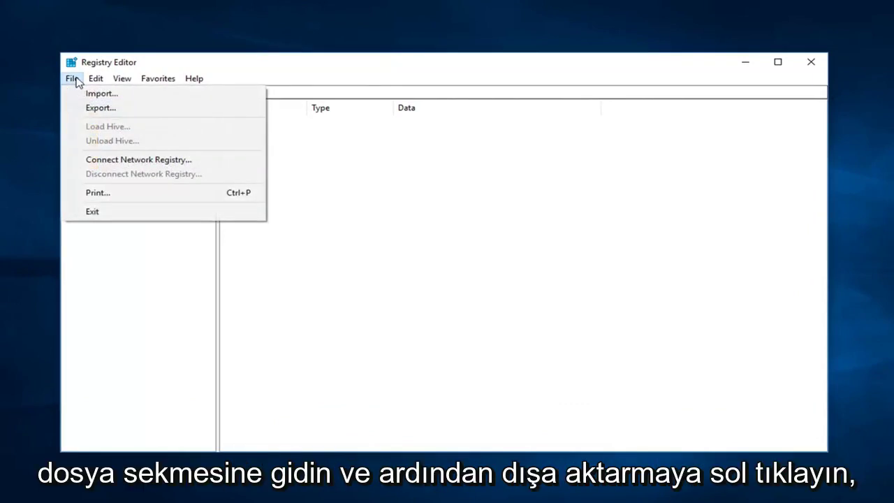
{"action": "left_click", "coordinate": [97, 109]}
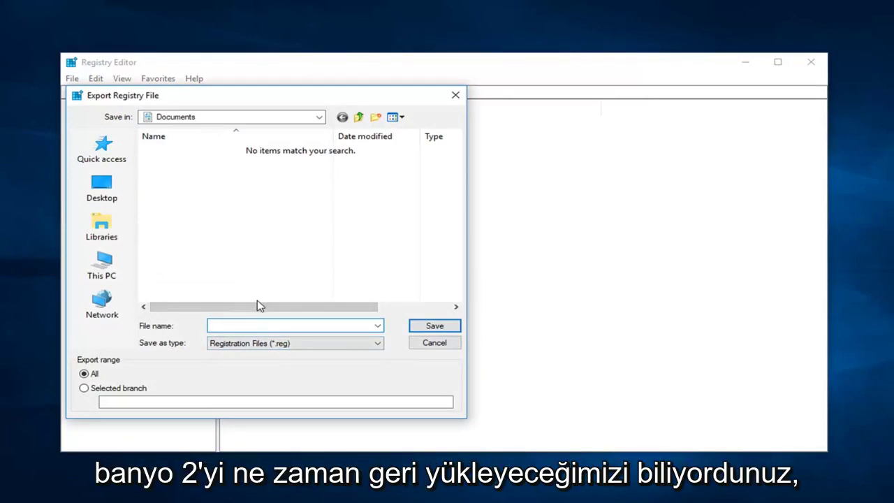
{"action": "left_click", "coordinate": [100, 187]}
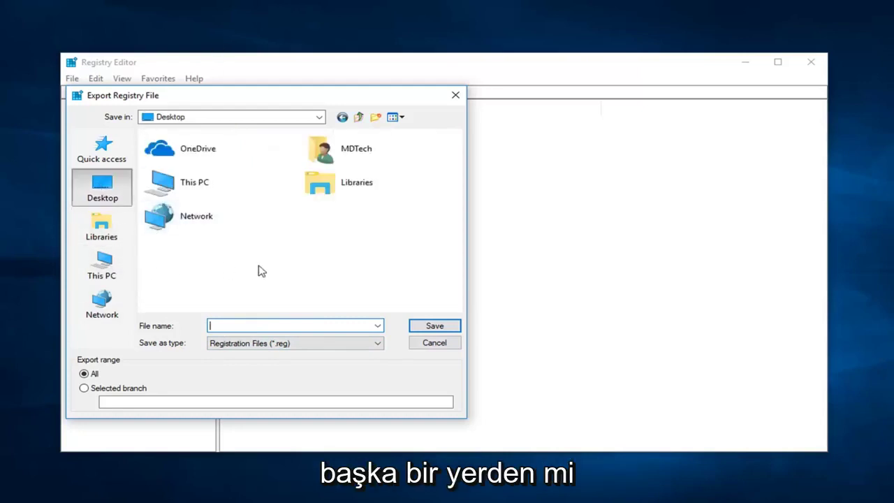
{"action": "left_click", "coordinate": [434, 343]}
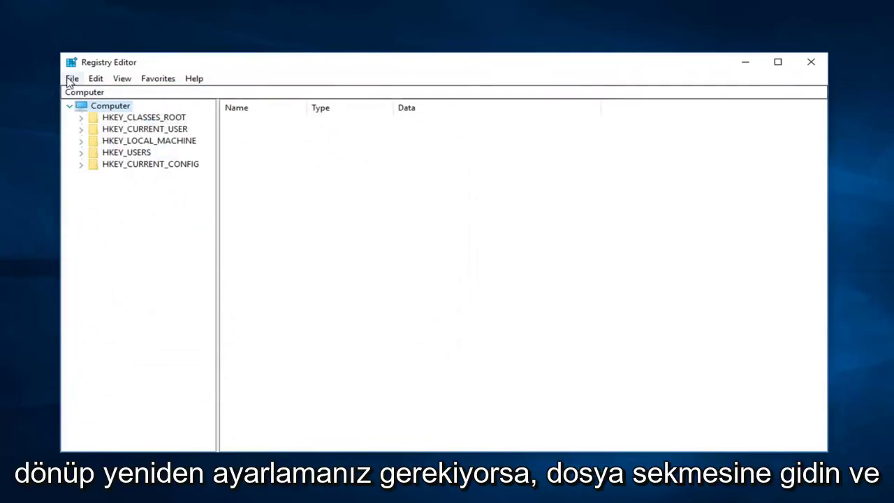
{"action": "left_click", "coordinate": [71, 80]}
{"action": "left_click", "coordinate": [98, 93]}
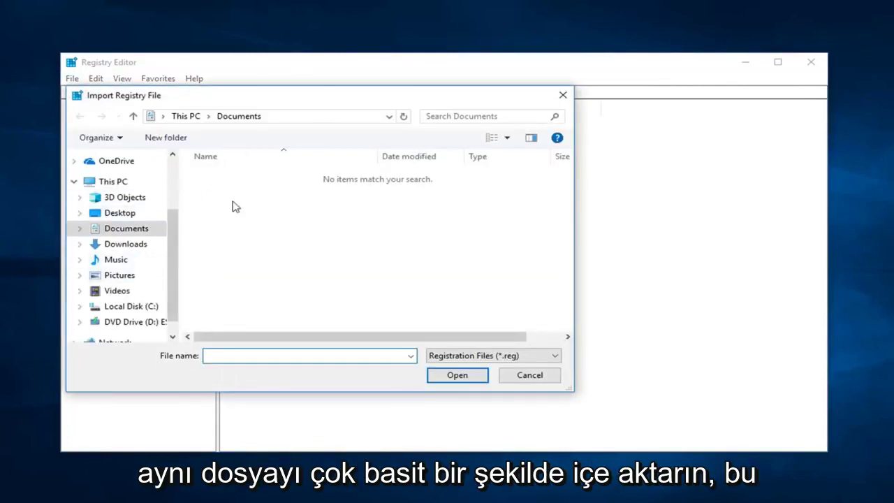
{"action": "left_click", "coordinate": [563, 96]}
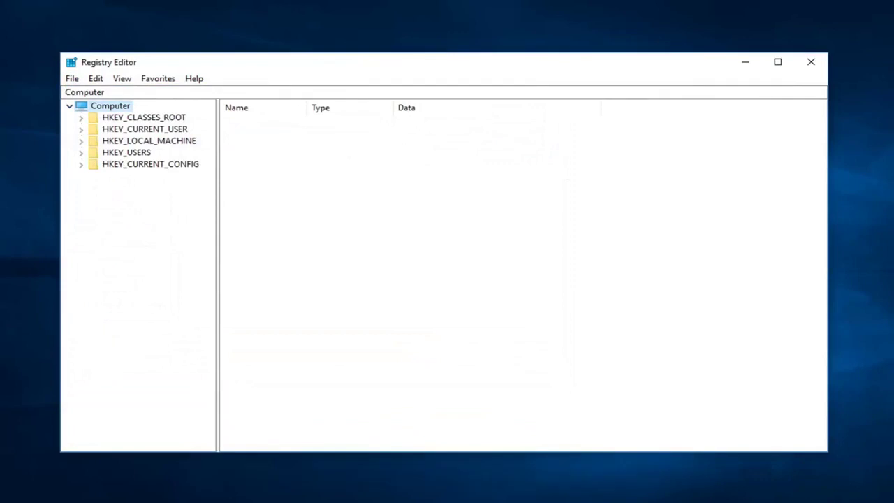
Step: Expand HKEY_LOCAL_MACHINE\SOFTWARE\Microsoft and widen the key tree pane to show full names
{"action": "left_click", "coordinate": [160, 143]}
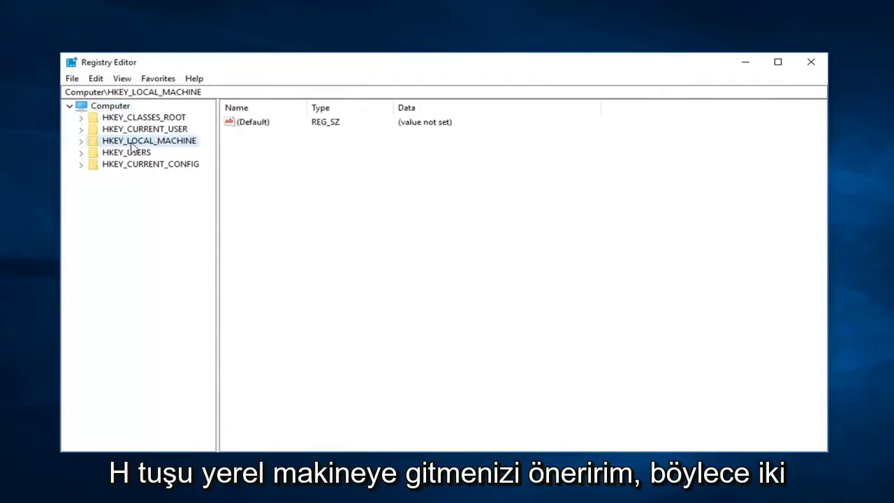
{"action": "left_click", "coordinate": [80, 143]}
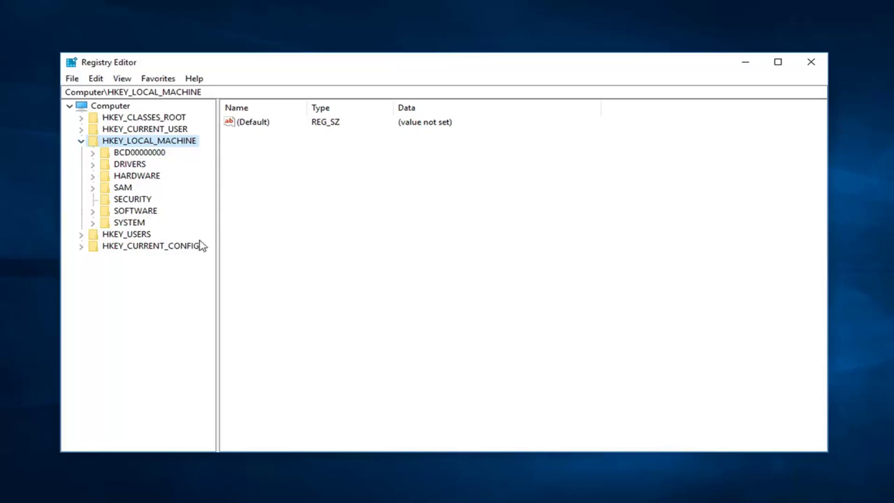
{"action": "left_click", "coordinate": [93, 211]}
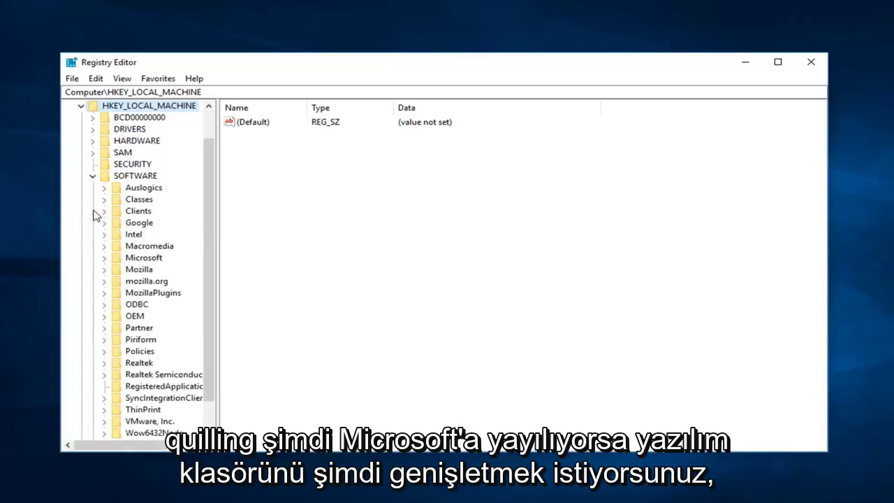
{"action": "scroll", "coordinate": [138, 202], "scroll_direction": "down", "scroll_amount": 1}
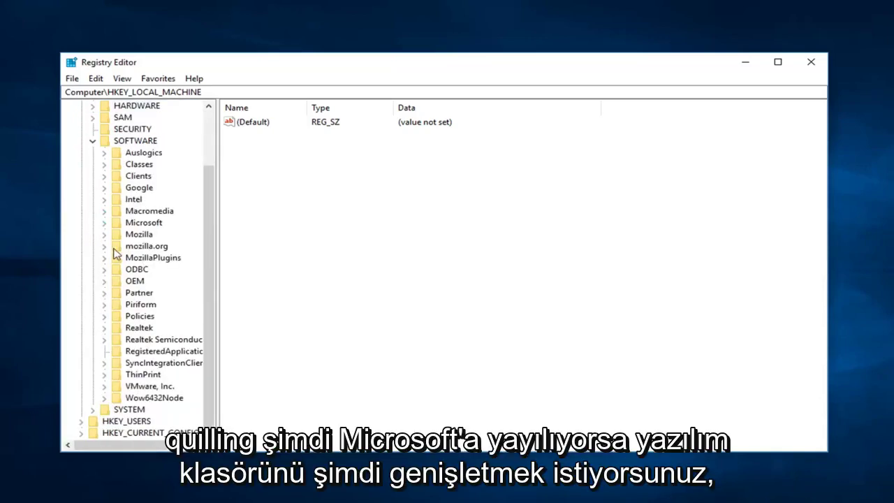
{"action": "left_click", "coordinate": [125, 223]}
{"action": "left_click", "coordinate": [105, 223]}
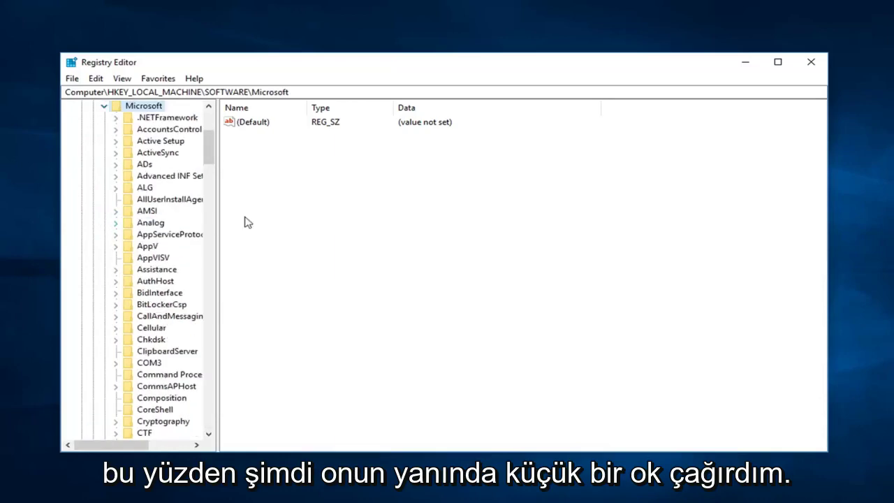
{"action": "left_click_drag", "start_coordinate": [218, 216], "coordinate": [339, 200]}
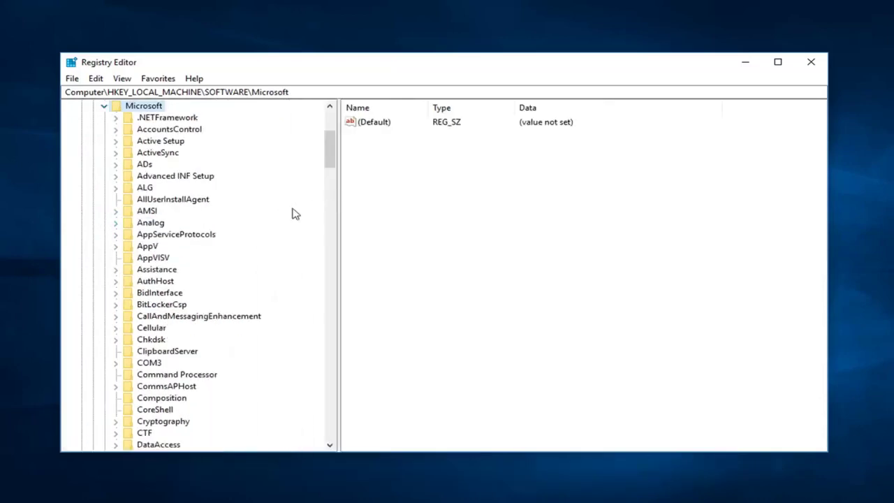
{"action": "scroll", "coordinate": [209, 252], "scroll_direction": "down", "scroll_amount": 5}
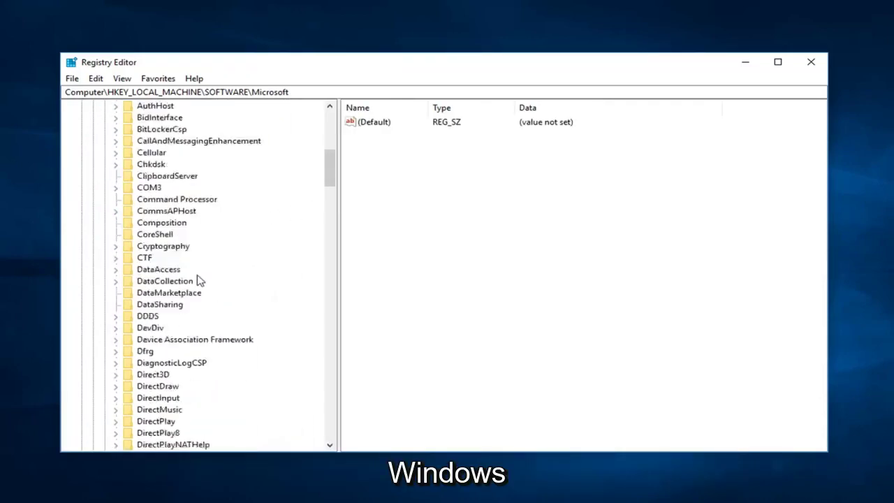
{"action": "scroll", "coordinate": [196, 279], "scroll_direction": "down", "scroll_amount": 8}
{"action": "scroll", "coordinate": [195, 280], "scroll_direction": "down", "scroll_amount": 9}
{"action": "scroll", "coordinate": [195, 279], "scroll_direction": "down", "scroll_amount": 9}
{"action": "scroll", "coordinate": [194, 281], "scroll_direction": "down", "scroll_amount": 6}
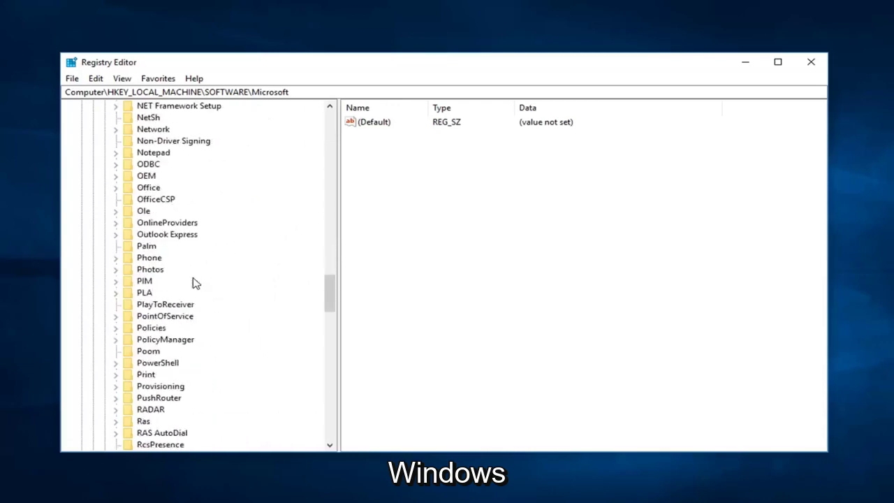
{"action": "scroll", "coordinate": [194, 282], "scroll_direction": "down", "scroll_amount": 8}
{"action": "scroll", "coordinate": [194, 283], "scroll_direction": "down", "scroll_amount": 8}
{"action": "scroll", "coordinate": [191, 286], "scroll_direction": "down", "scroll_amount": 8}
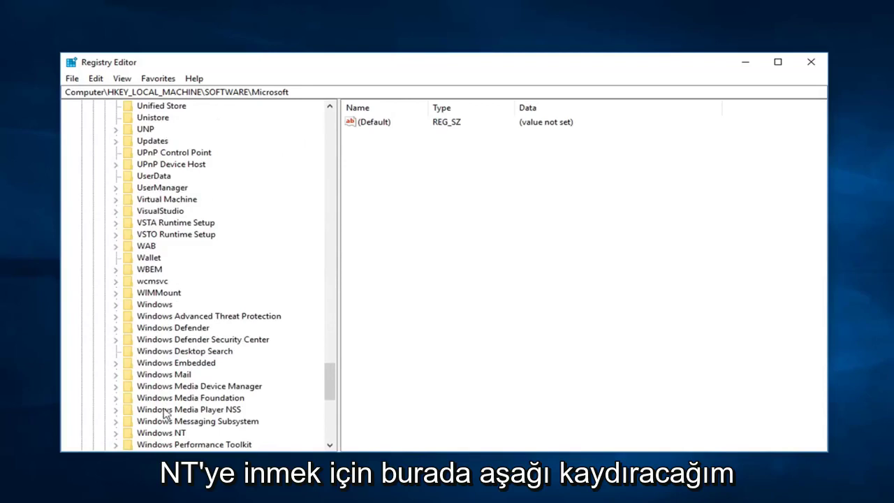
Step: Expand Windows NT\CurrentVersion\ProfileList and select the S-1-5-18 key to view its values
{"action": "left_click", "coordinate": [160, 432]}
{"action": "scroll", "coordinate": [165, 391], "scroll_direction": "down", "scroll_amount": 3}
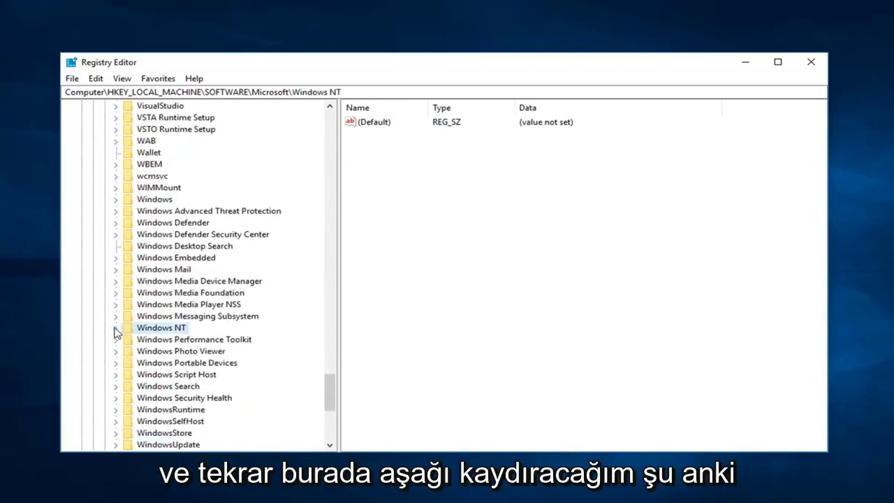
{"action": "left_click", "coordinate": [114, 328]}
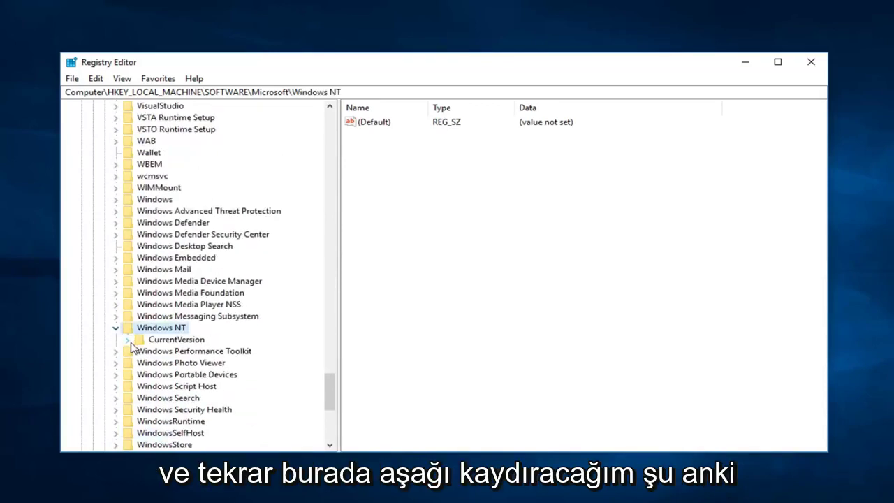
{"action": "left_click", "coordinate": [127, 340]}
{"action": "scroll", "coordinate": [174, 318], "scroll_direction": "down", "scroll_amount": 4}
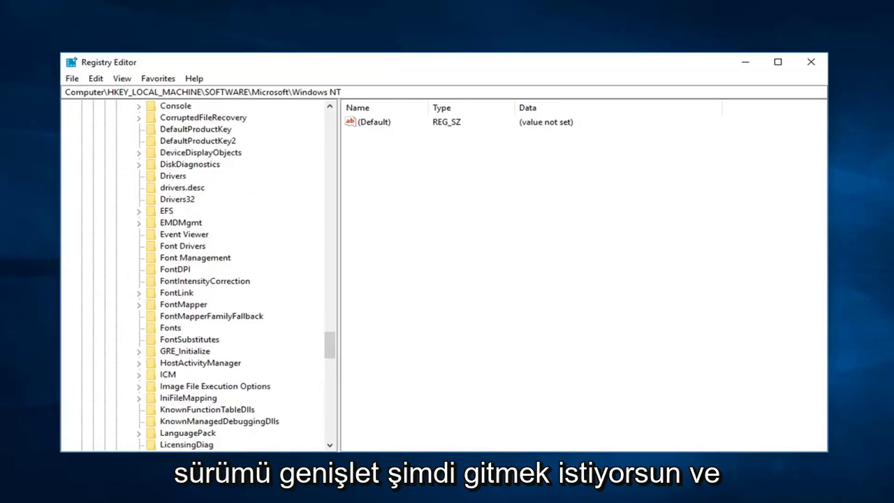
{"action": "scroll", "coordinate": [310, 300], "scroll_direction": "down", "scroll_amount": 2}
{"action": "scroll", "coordinate": [184, 319], "scroll_direction": "down", "scroll_amount": 7}
{"action": "left_click", "coordinate": [139, 386]}
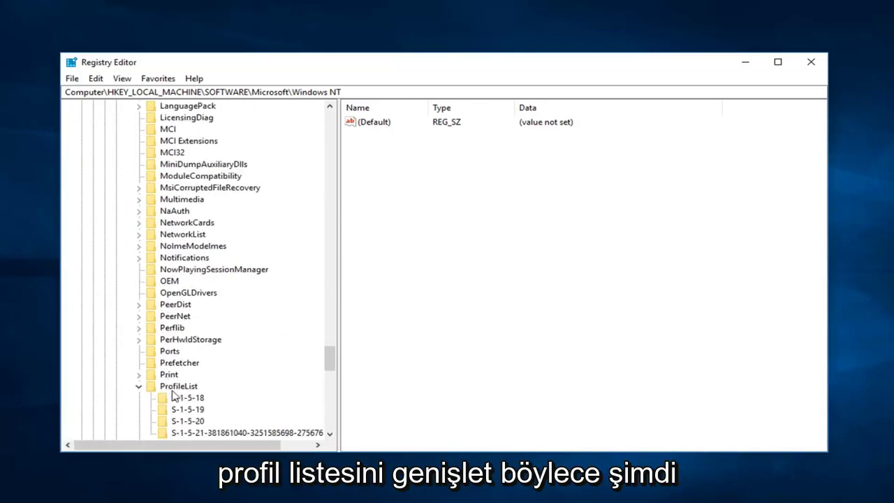
{"action": "scroll", "coordinate": [174, 396], "scroll_direction": "down", "scroll_amount": 2}
{"action": "scroll", "coordinate": [193, 308], "scroll_direction": "down", "scroll_amount": 1}
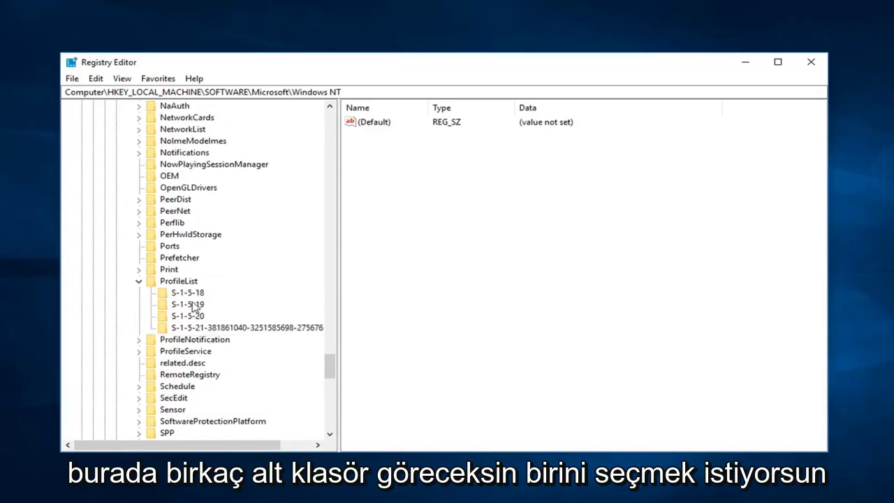
{"action": "left_click", "coordinate": [192, 294]}
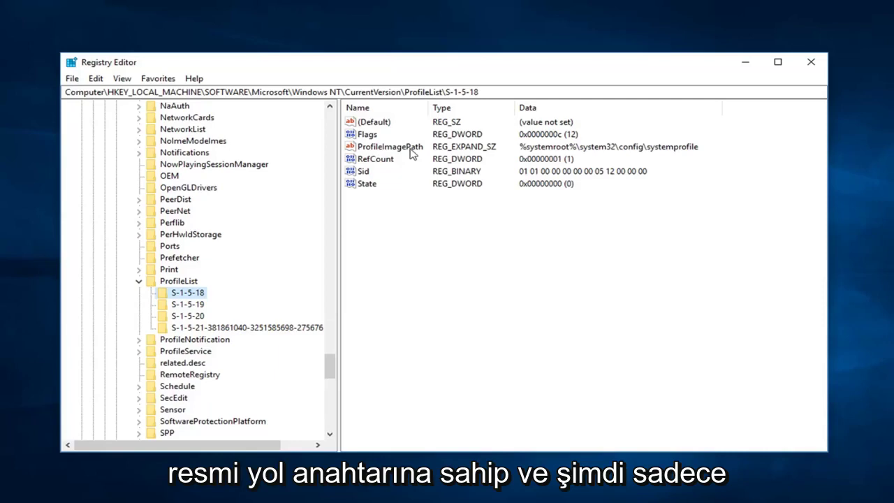
Step: Change the RefCount value data from 1 to 0 and confirm
{"action": "double_click", "coordinate": [366, 160]}
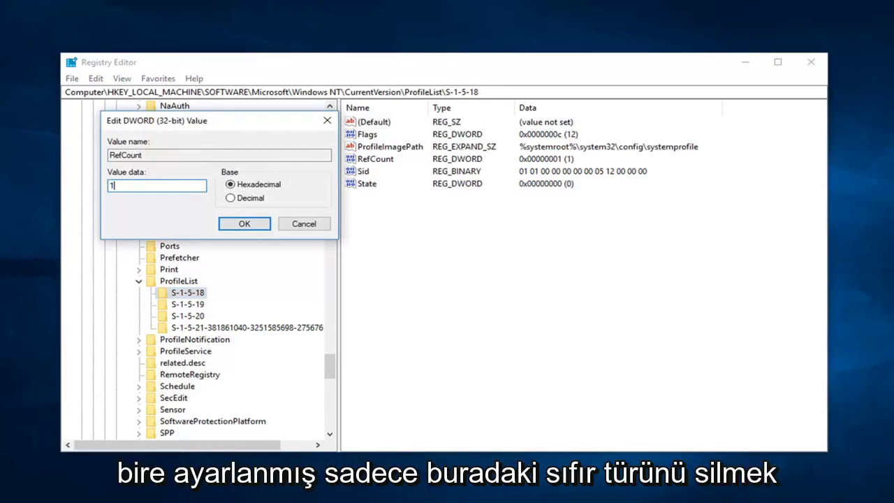
{"action": "double_click", "coordinate": [110, 185]}
{"action": "type", "text": "0"}
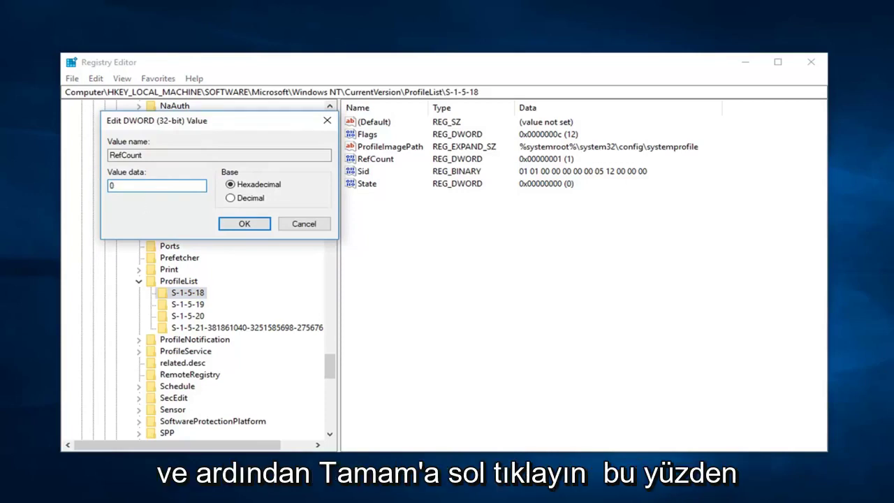
{"action": "left_click", "coordinate": [244, 224]}
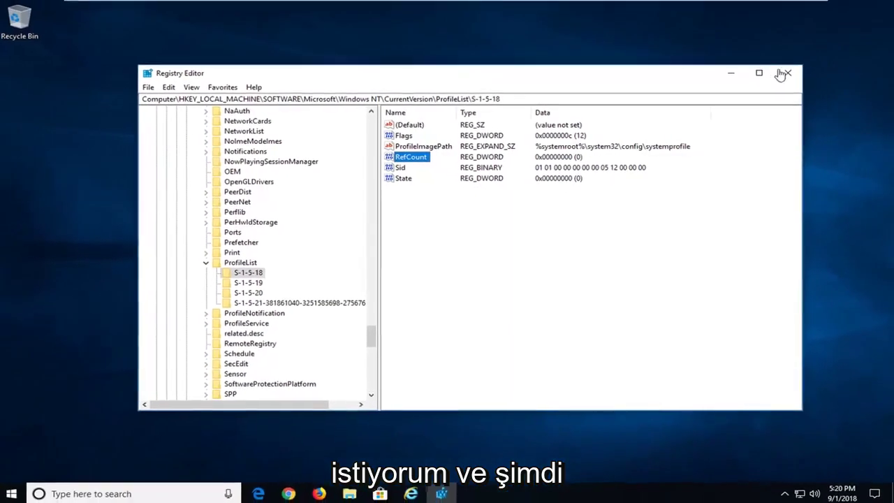
Step: Close Registry Editor and open Check for updates from a Start search for 'windows updates'
{"action": "left_click", "coordinate": [787, 73]}
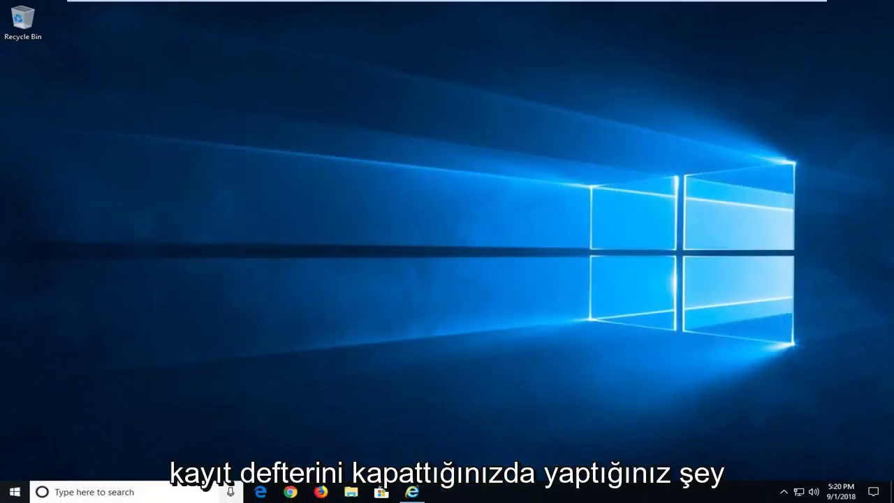
{"action": "left_click", "coordinate": [13, 492]}
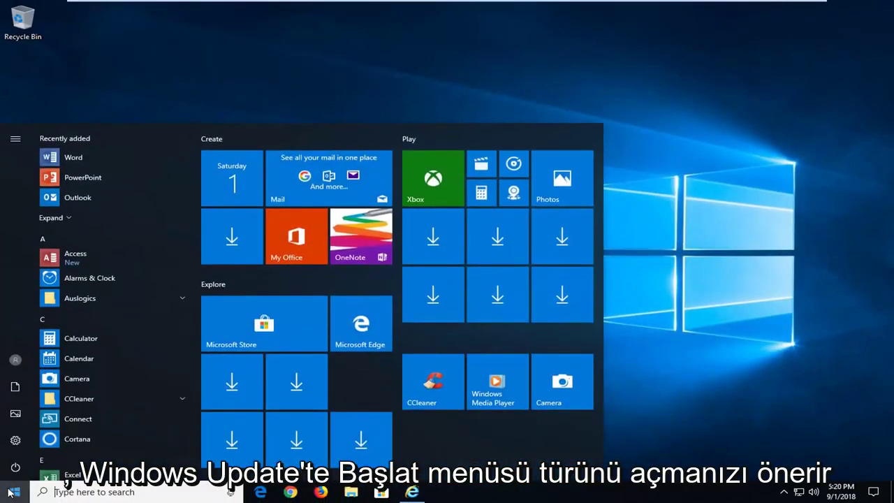
{"action": "type", "text": "windows update"}
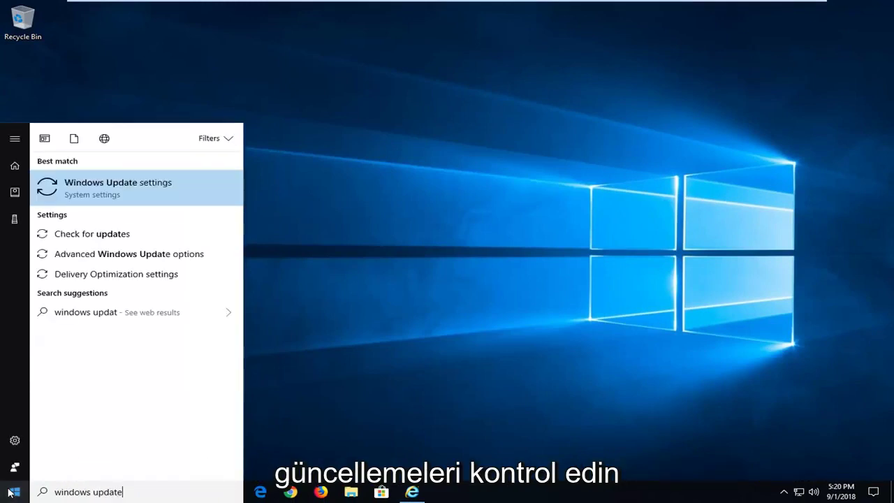
{"action": "type", "text": "s"}
{"action": "left_click", "coordinate": [81, 195]}
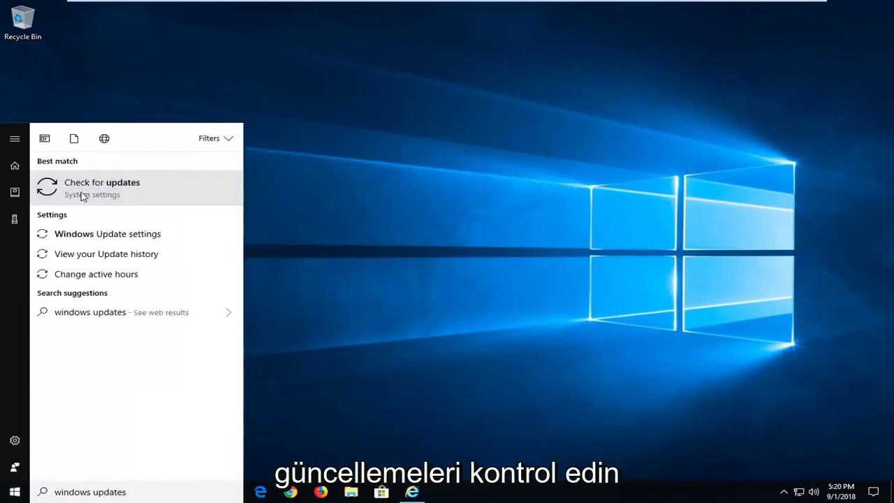